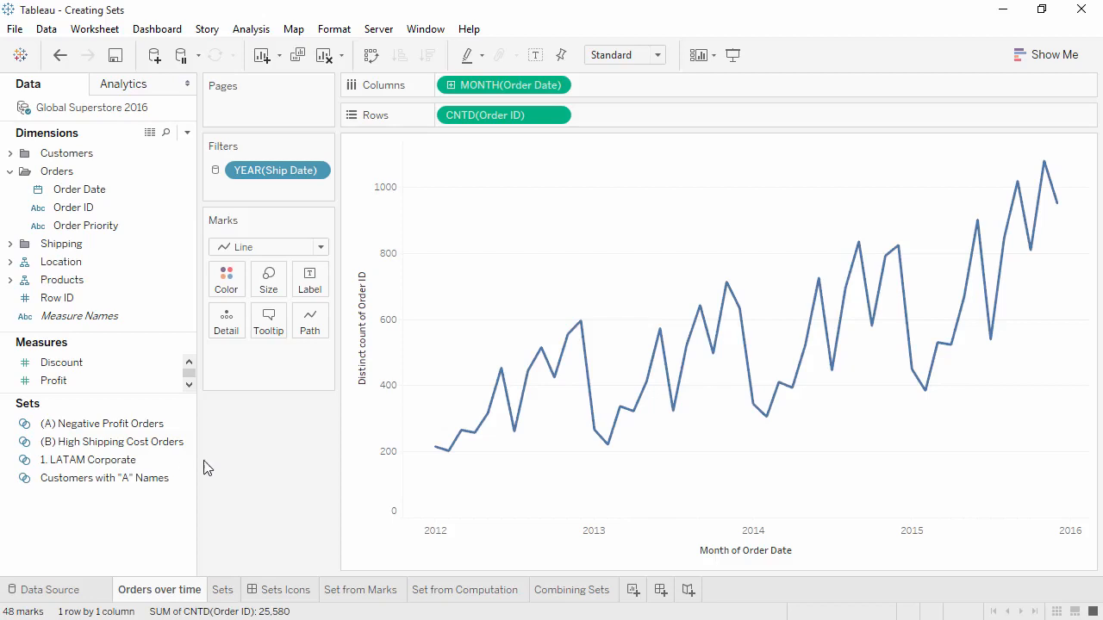
# Color the line on the Orders over time sheet and the marks on the Sets sheet by the 1. LATAM Corporate set.
pyautogui.moveTo(148, 462); pyautogui.dragTo(230, 285)
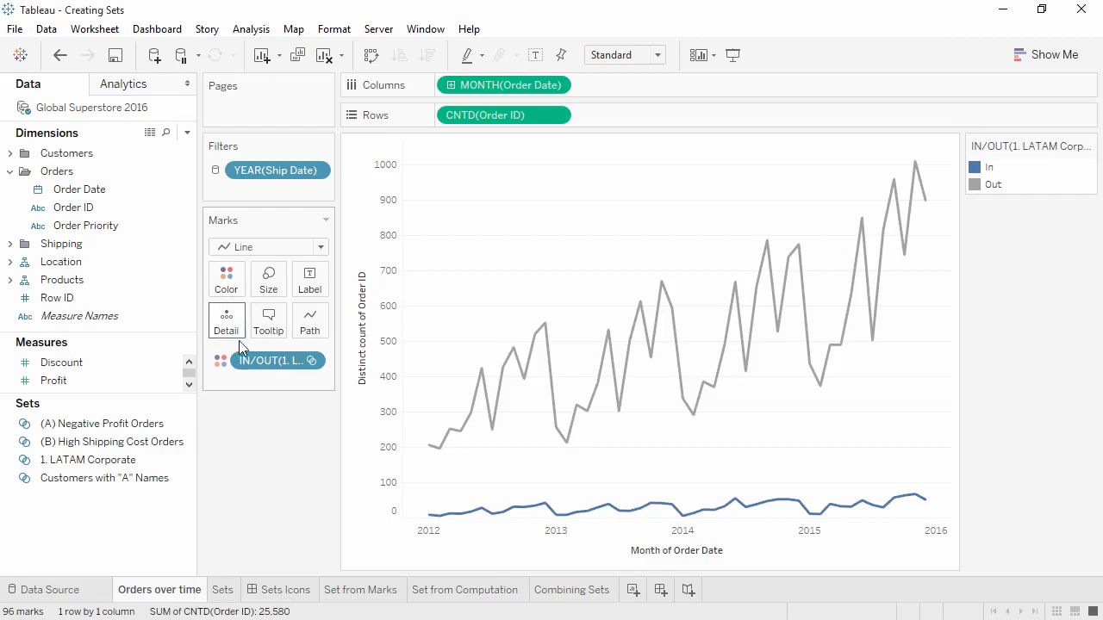
pyautogui.click(223, 589)
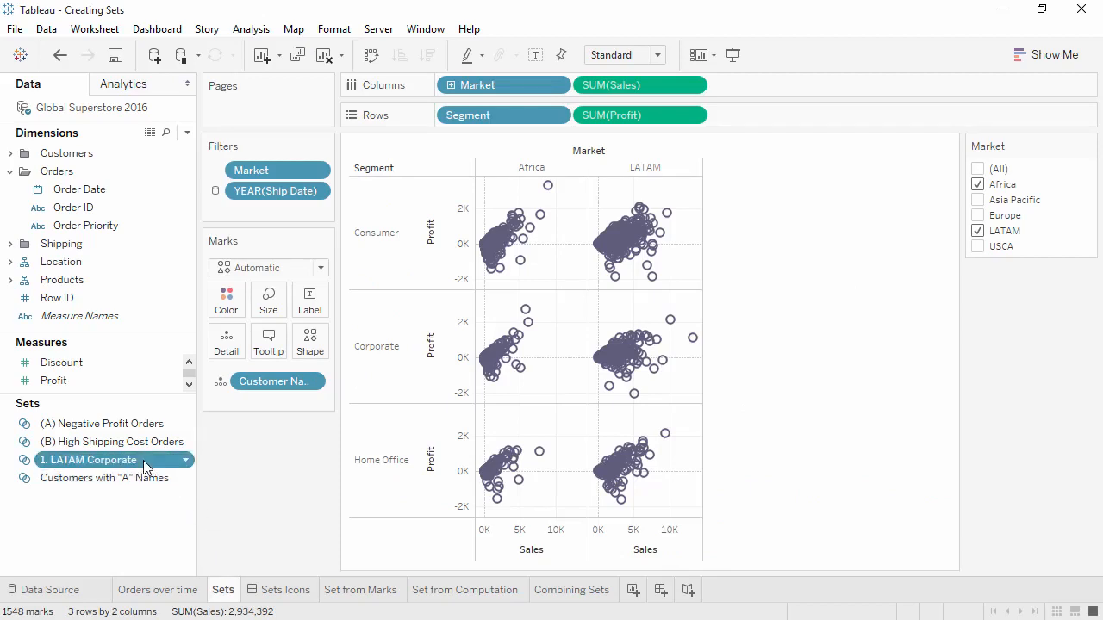
pyautogui.moveTo(149, 463); pyautogui.dragTo(226, 312)
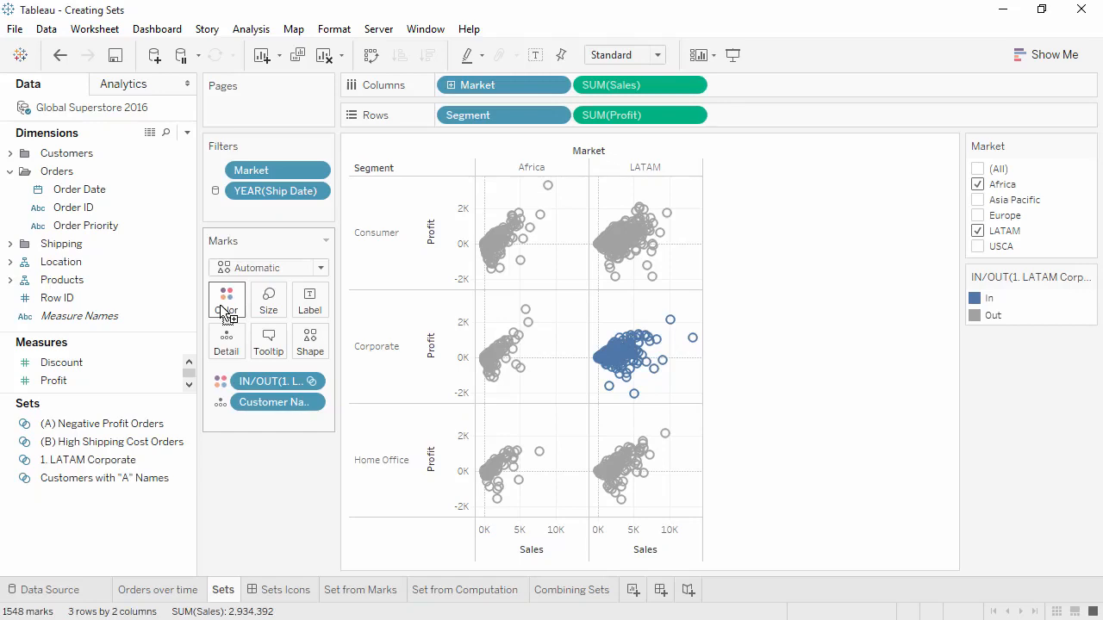
pyautogui.moveTo(223, 312); pyautogui.dragTo(119, 515)
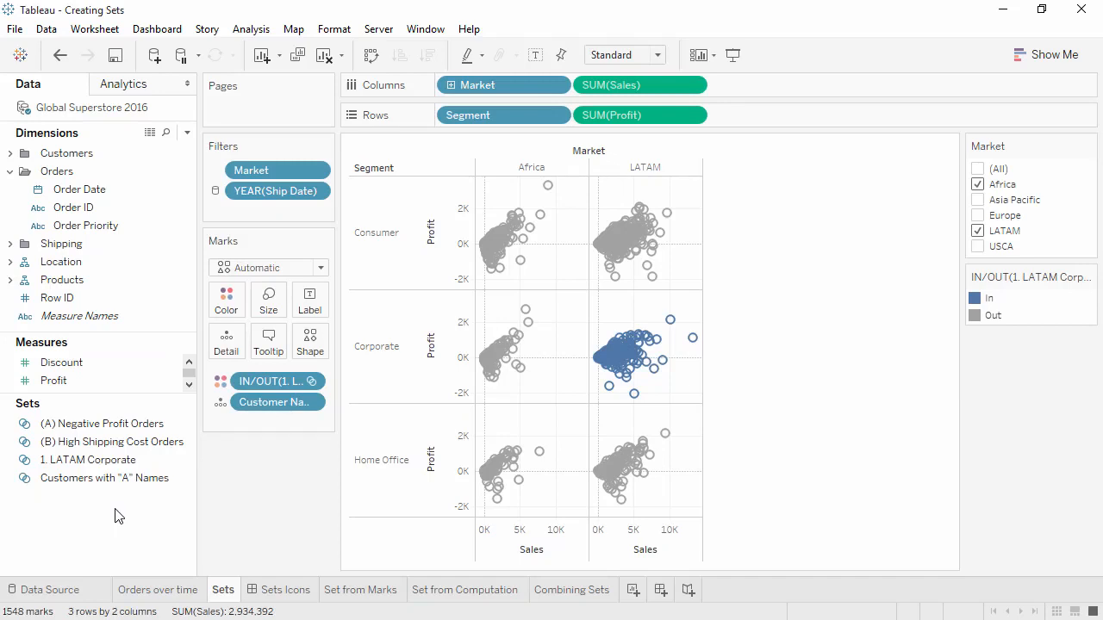
# View the Sets Icons dashboard, and on the Set from Marks sheet create a set named High Discount Orders from the highest average-discount marks across all years.
pyautogui.click(270, 590)
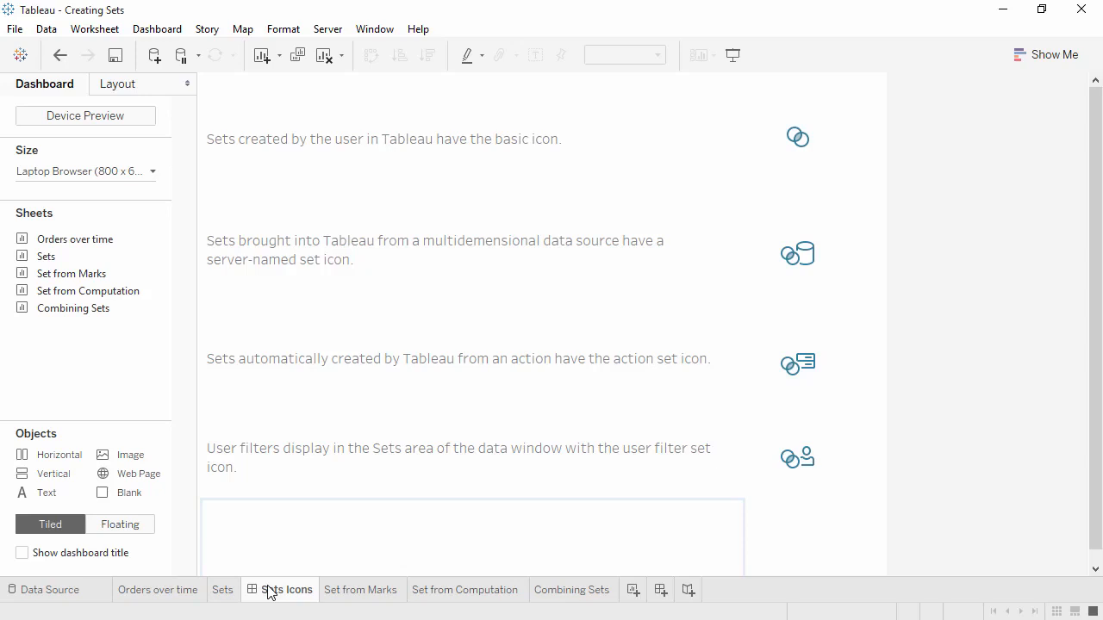
pyautogui.click(351, 591)
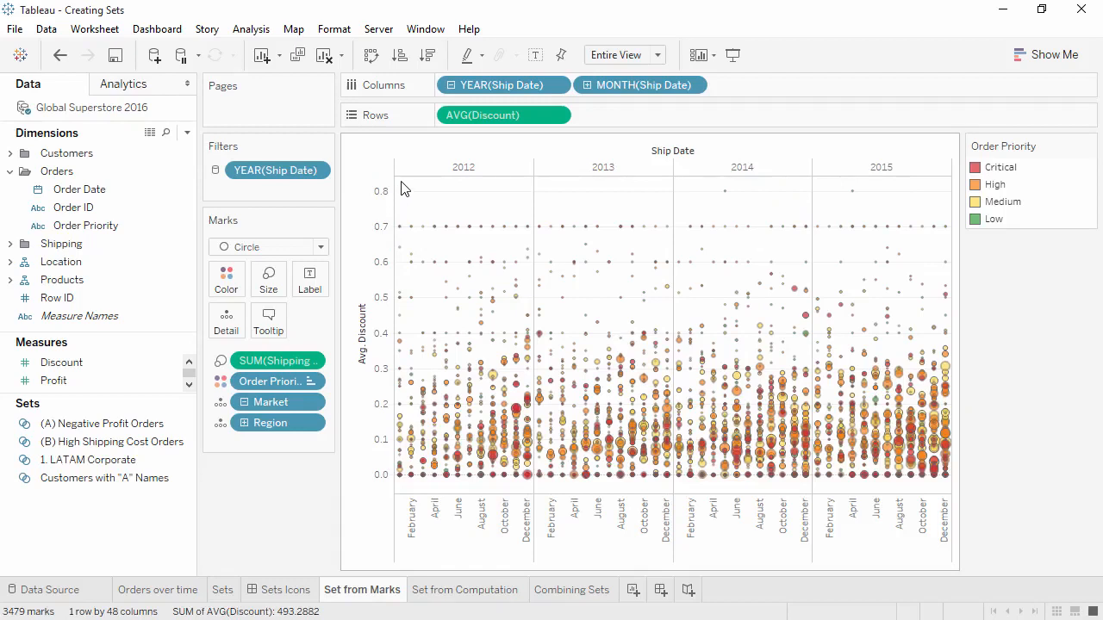
pyautogui.moveTo(400, 183); pyautogui.dragTo(959, 257)
pyautogui.moveTo(929, 235)
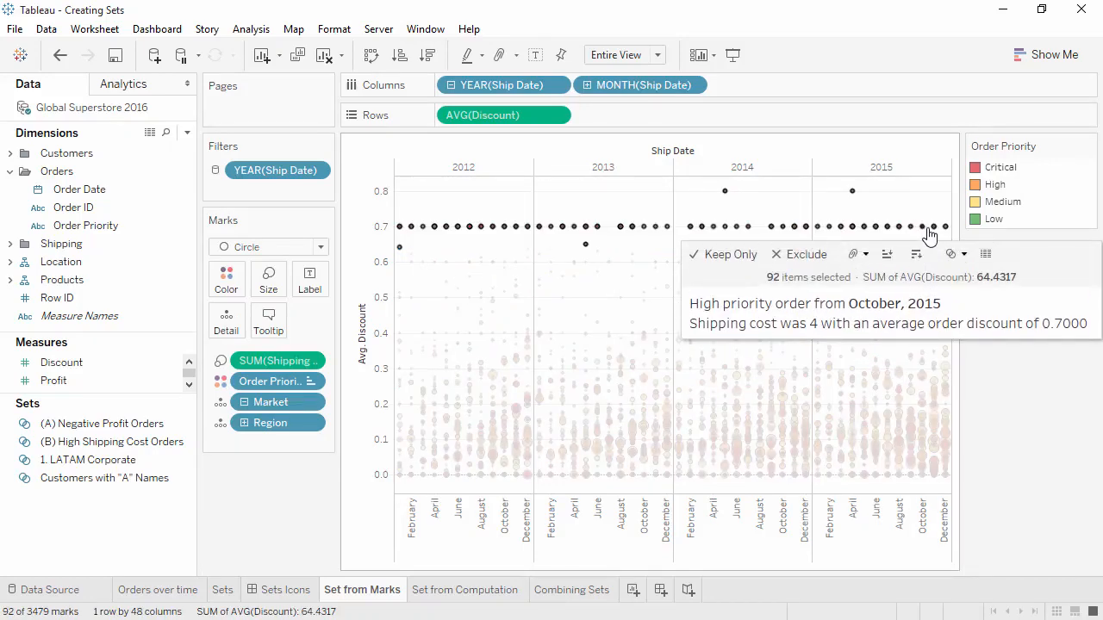
pyautogui.click(952, 250)
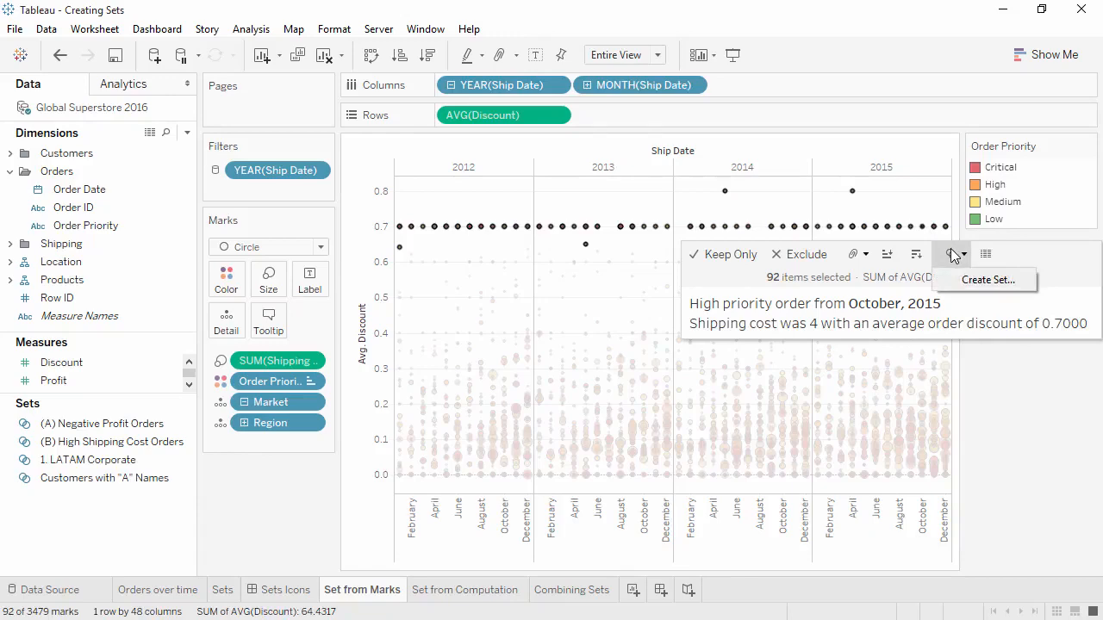
pyautogui.click(987, 280)
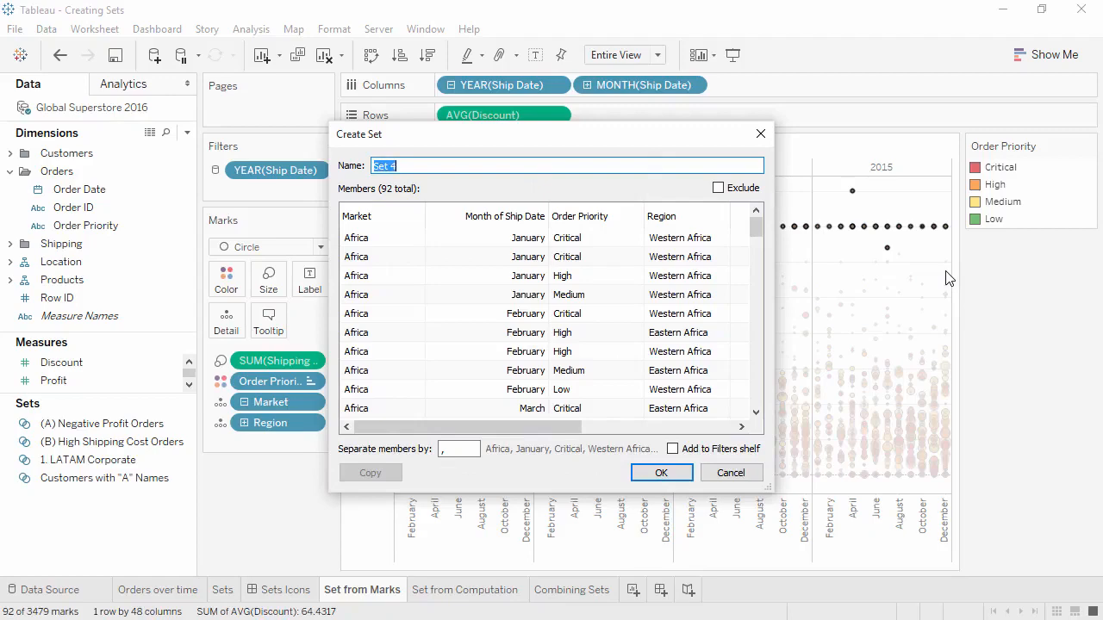
pyautogui.write('High Discount Orders')
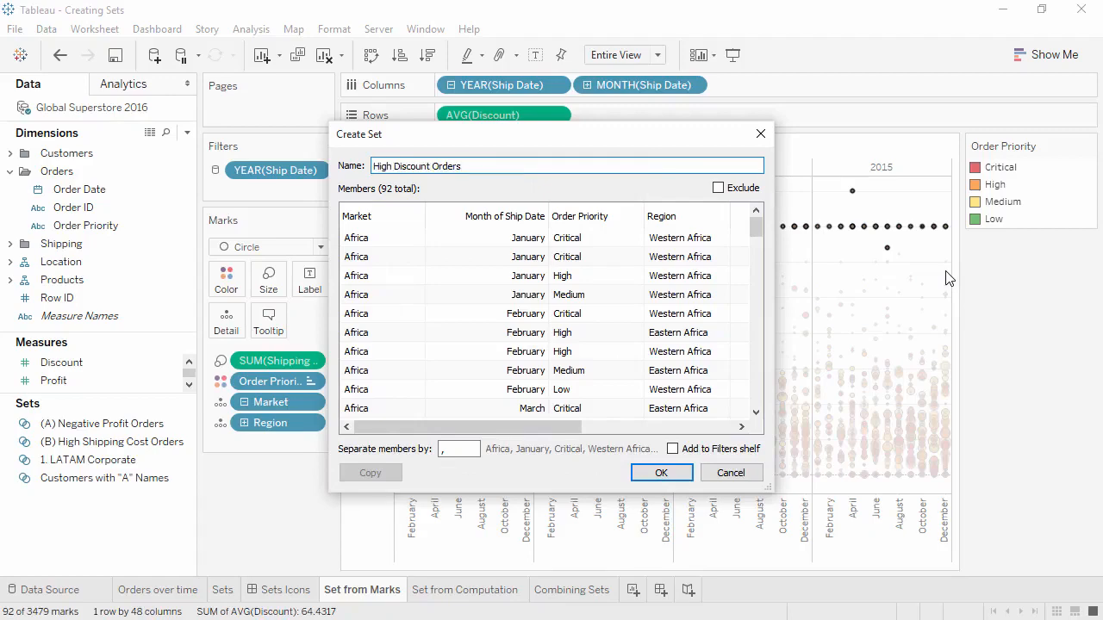
pyautogui.click(677, 477)
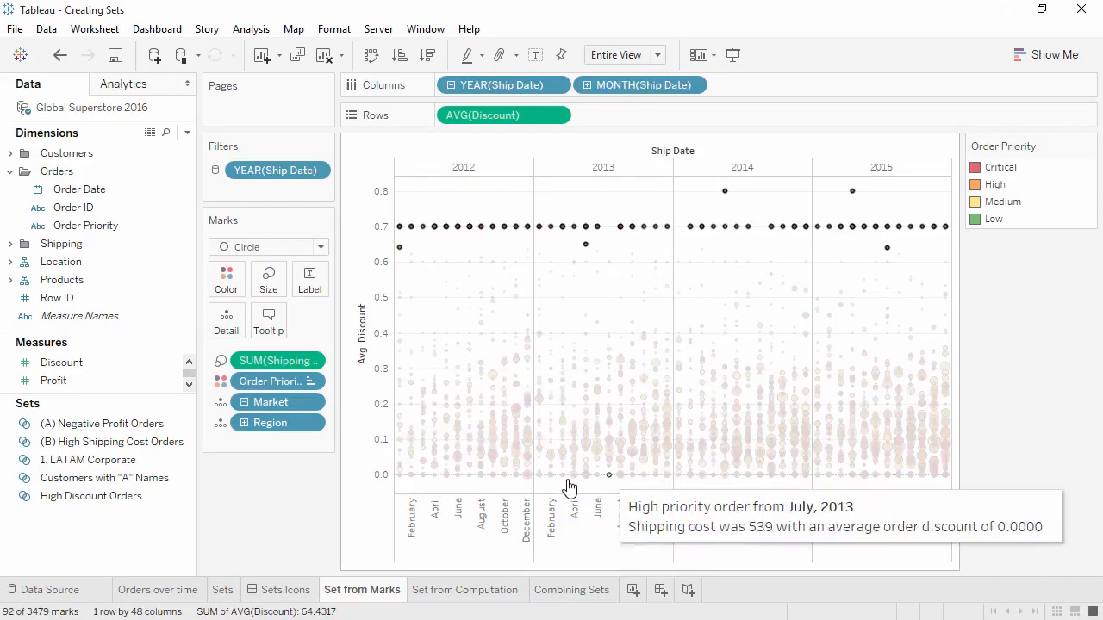
pyautogui.press('Escape')
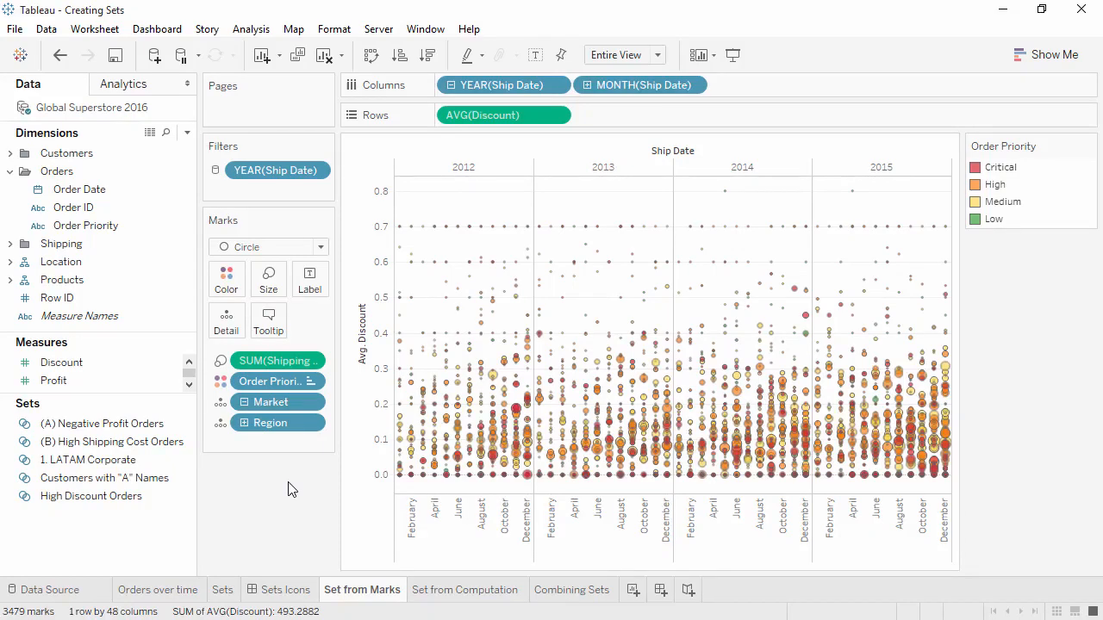
# Create a default-named set from the 2012 to mid-2013 marks between 0.6 and 0.7 average discount, keeping only the Month of Ship Date column.
pyautogui.moveTo(396, 238); pyautogui.dragTo(627, 261)
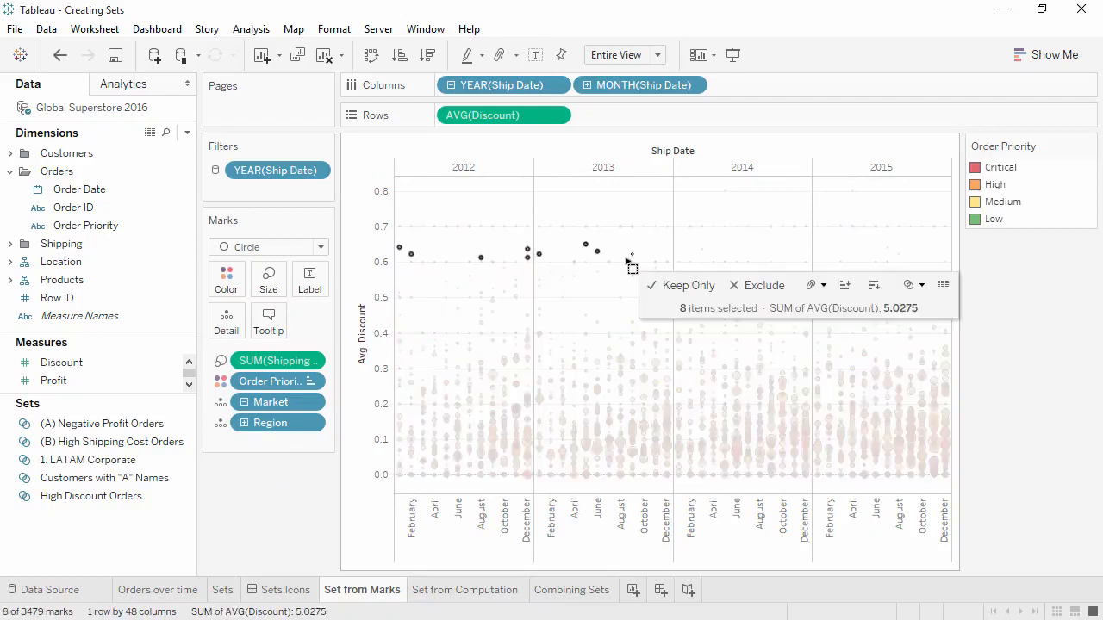
pyautogui.click(903, 287)
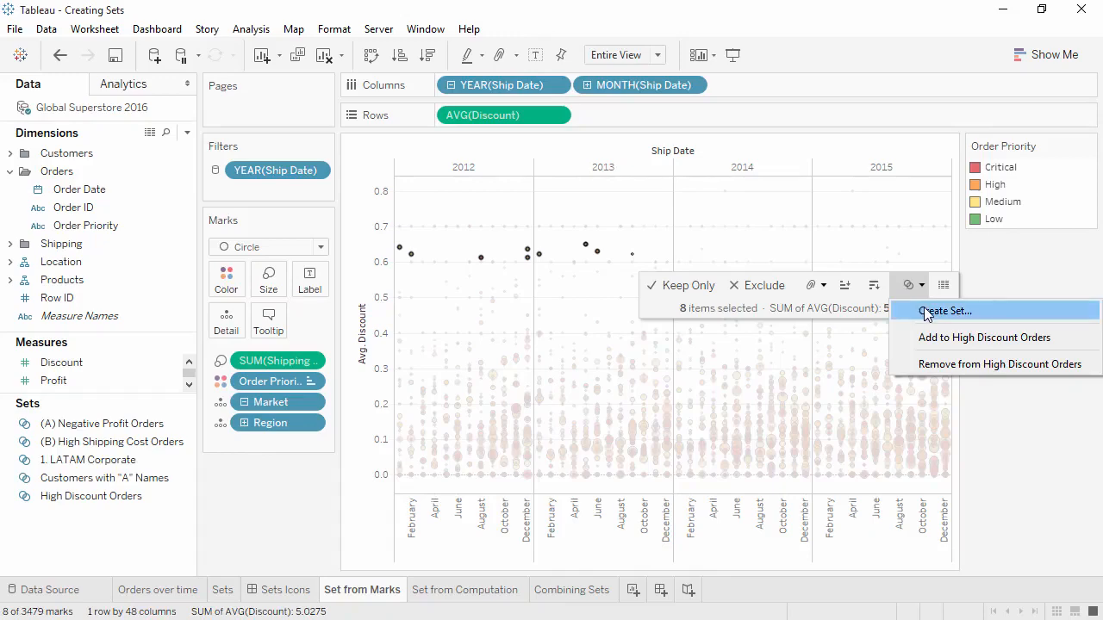
pyautogui.click(926, 312)
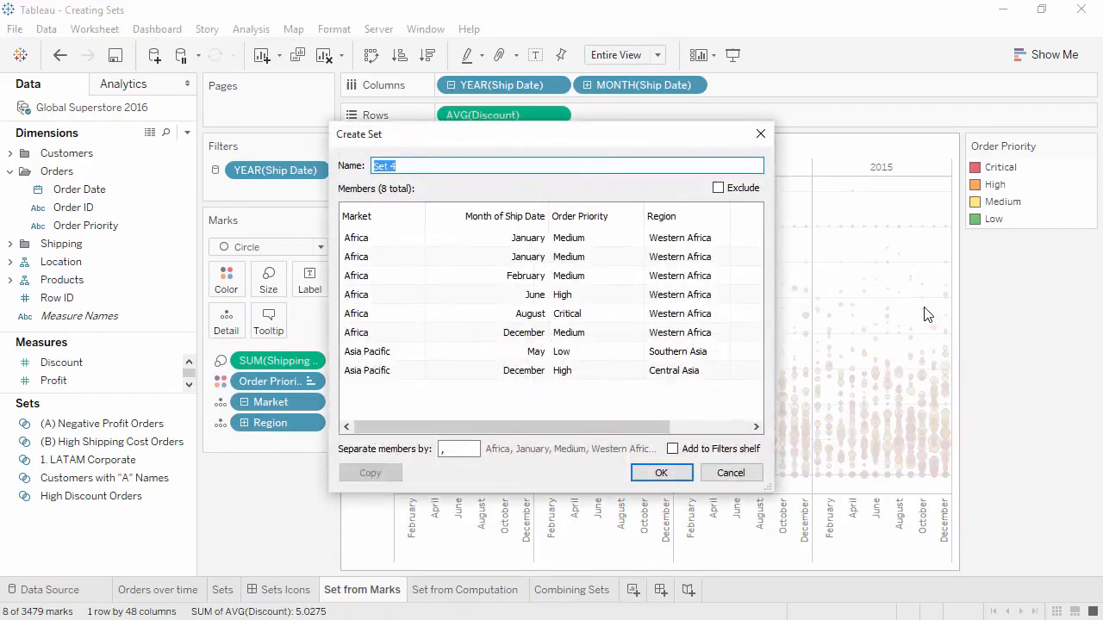
pyautogui.click(720, 216)
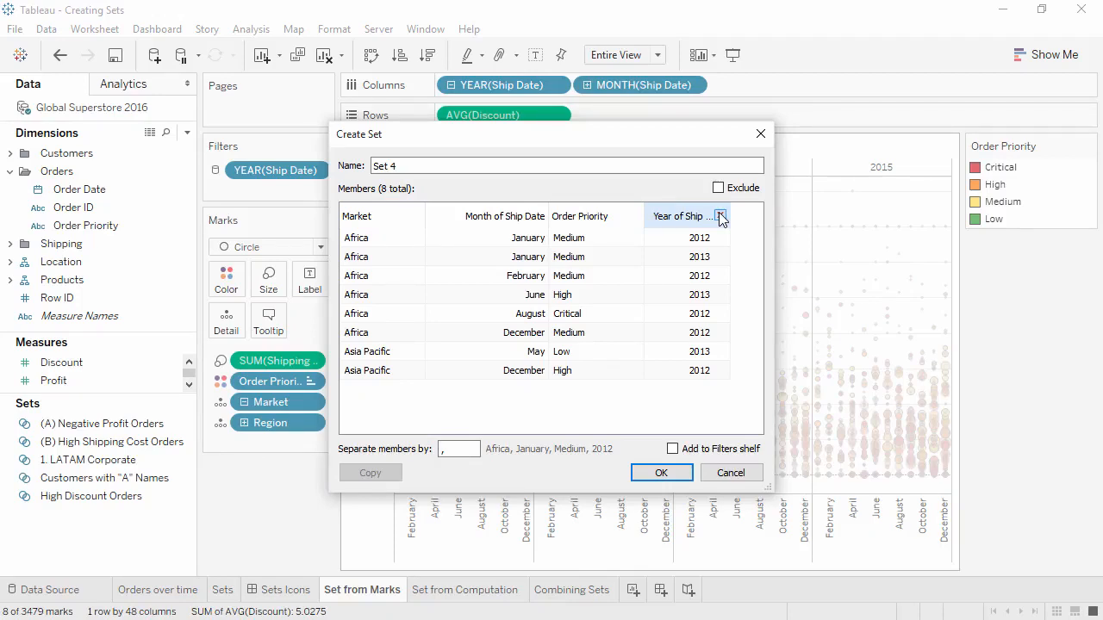
pyautogui.click(721, 217)
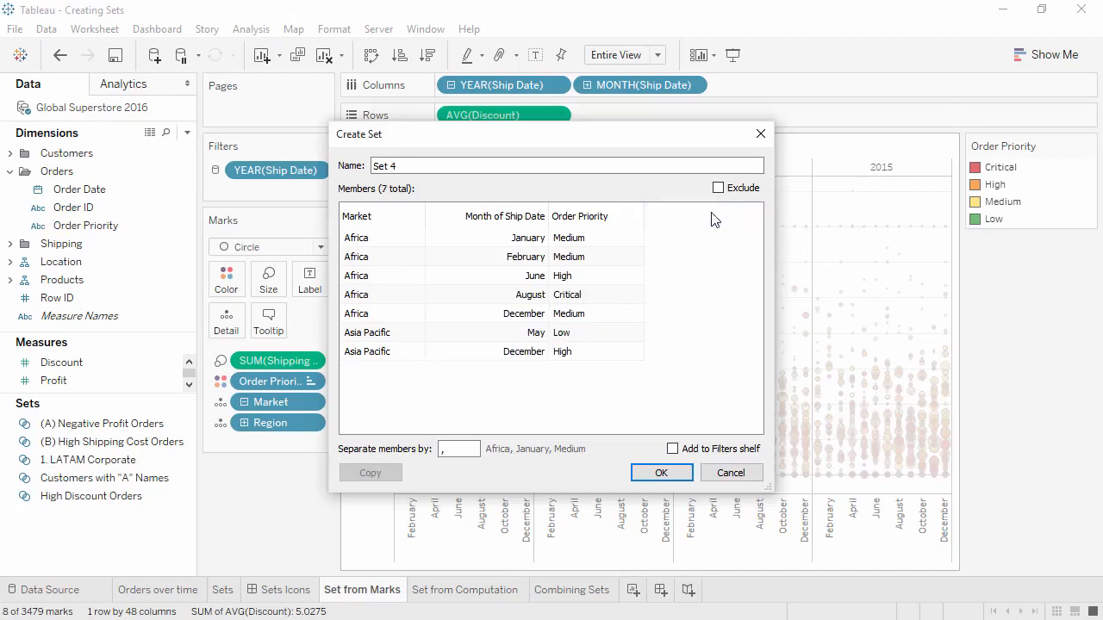
pyautogui.click(637, 217)
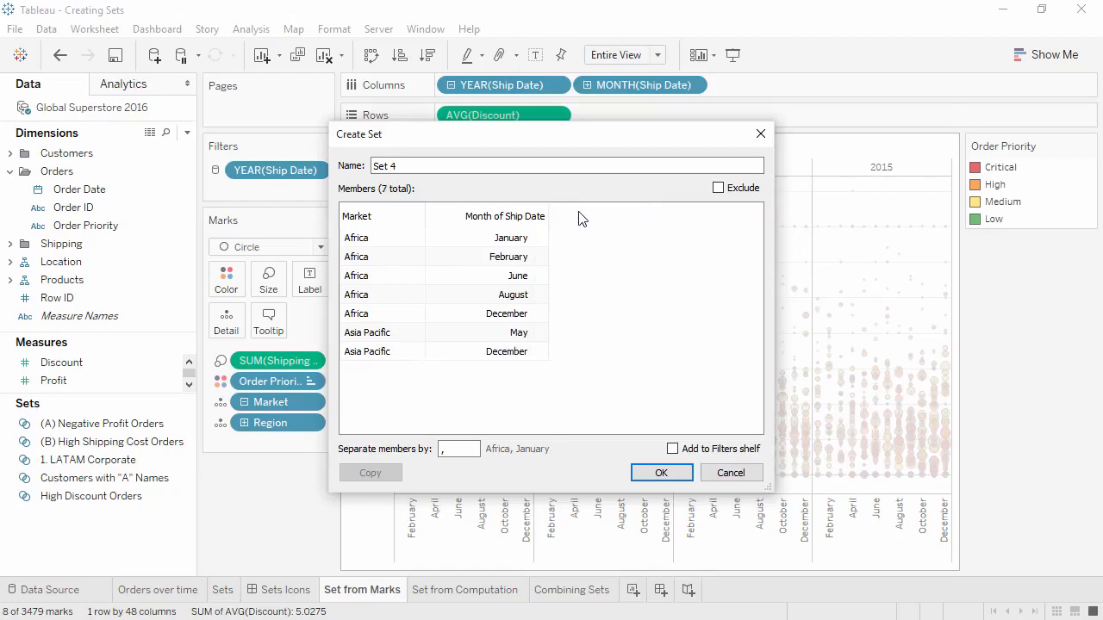
pyautogui.click(416, 217)
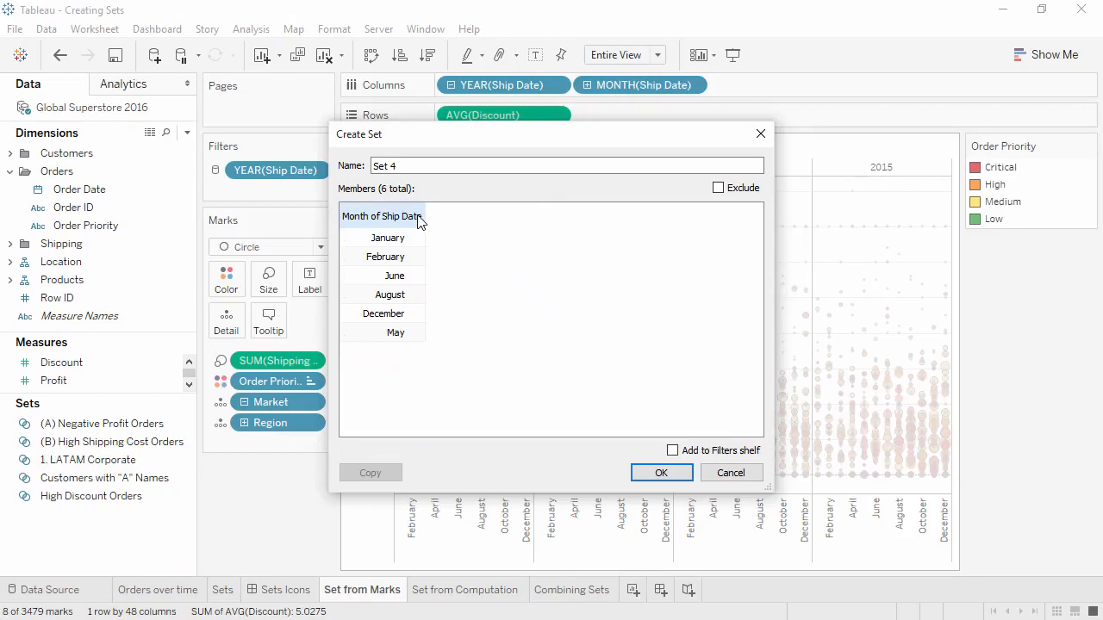
pyautogui.click(659, 474)
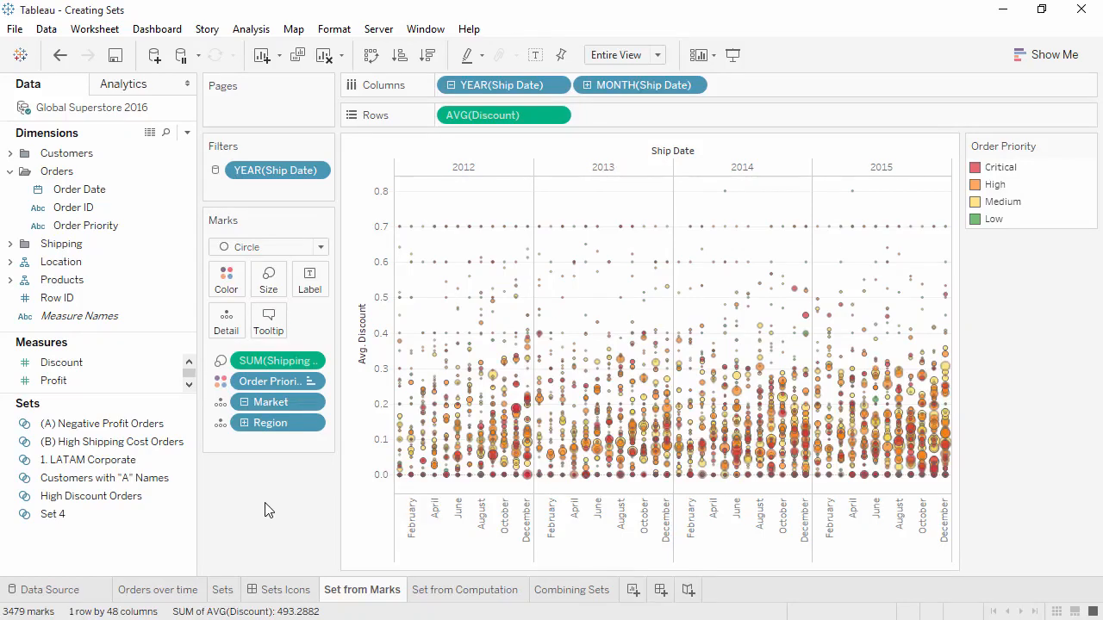
# Change Order Priority from color to detail and color the marks by Set 4.
pyautogui.click(220, 383)
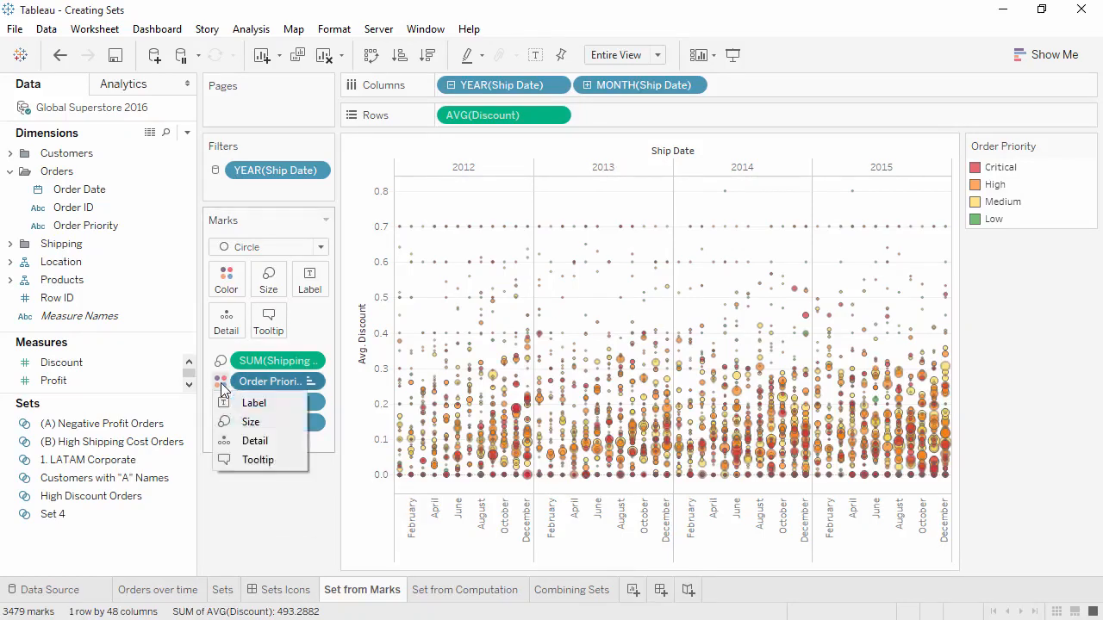
pyautogui.click(227, 441)
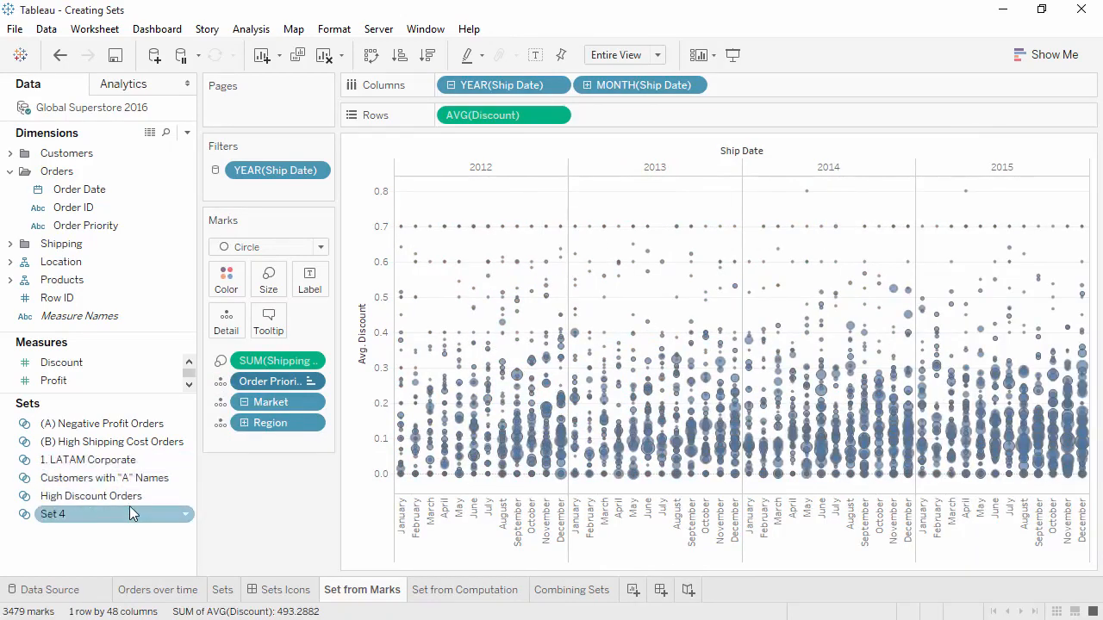
pyautogui.moveTo(135, 512); pyautogui.dragTo(219, 283)
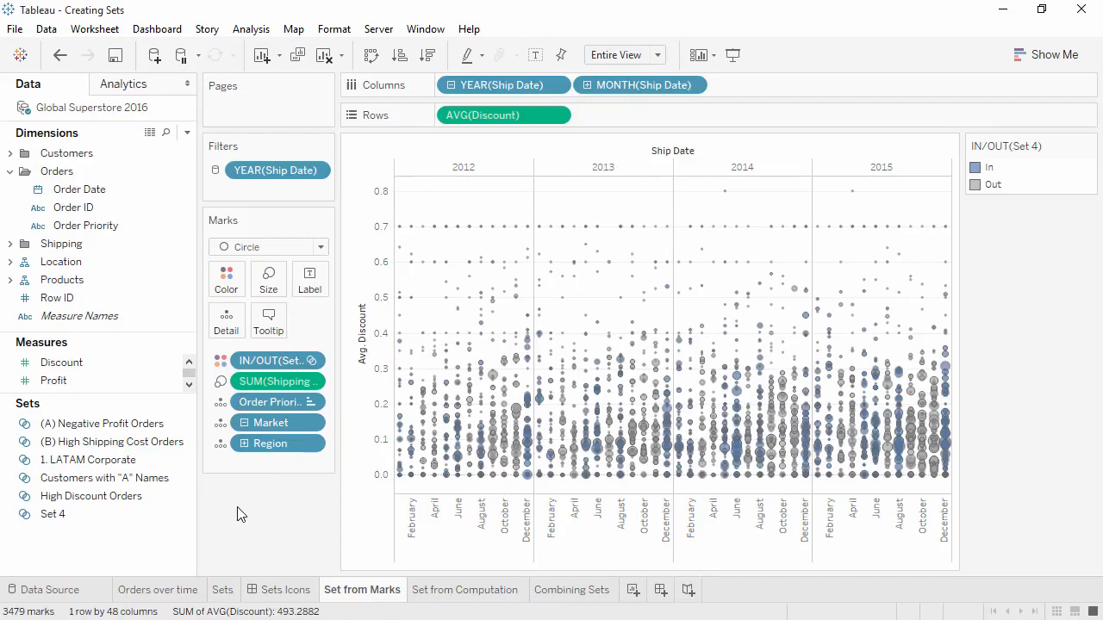
# On the Set from Computation sheet, start a new set on the Order ID dimension and name it Discount >8%.
pyautogui.click(439, 591)
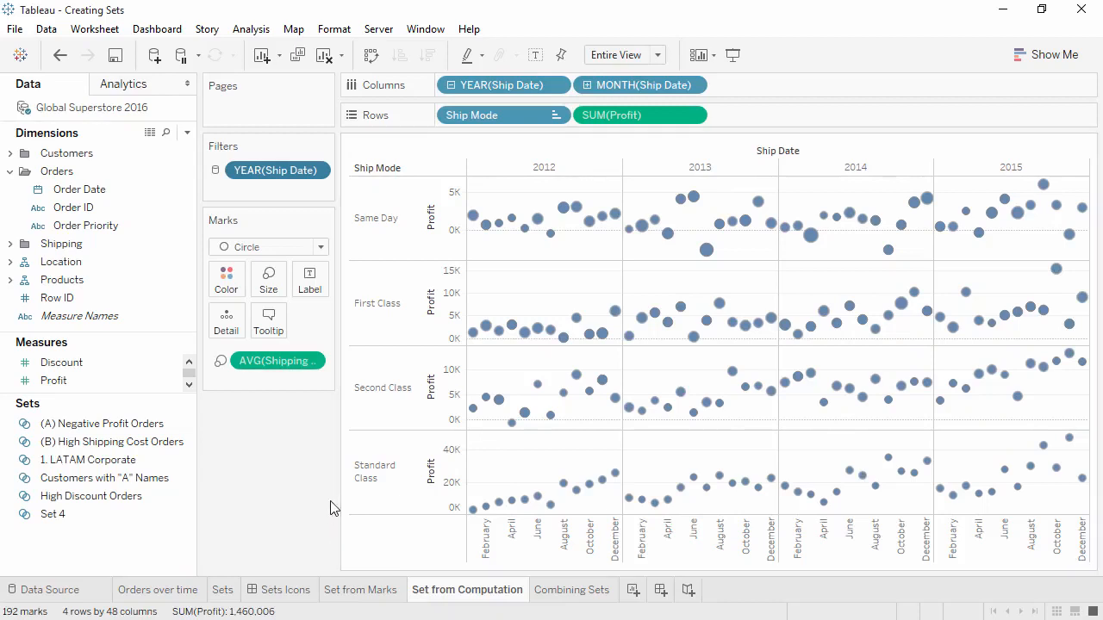
pyautogui.rightClick(87, 213)
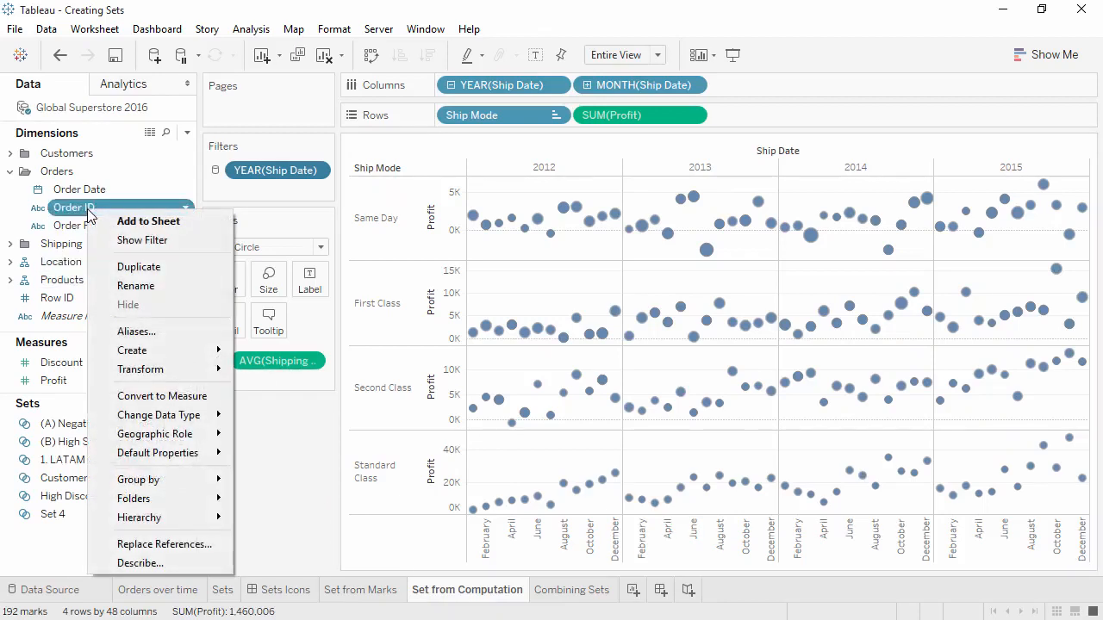
pyautogui.moveTo(172, 351)
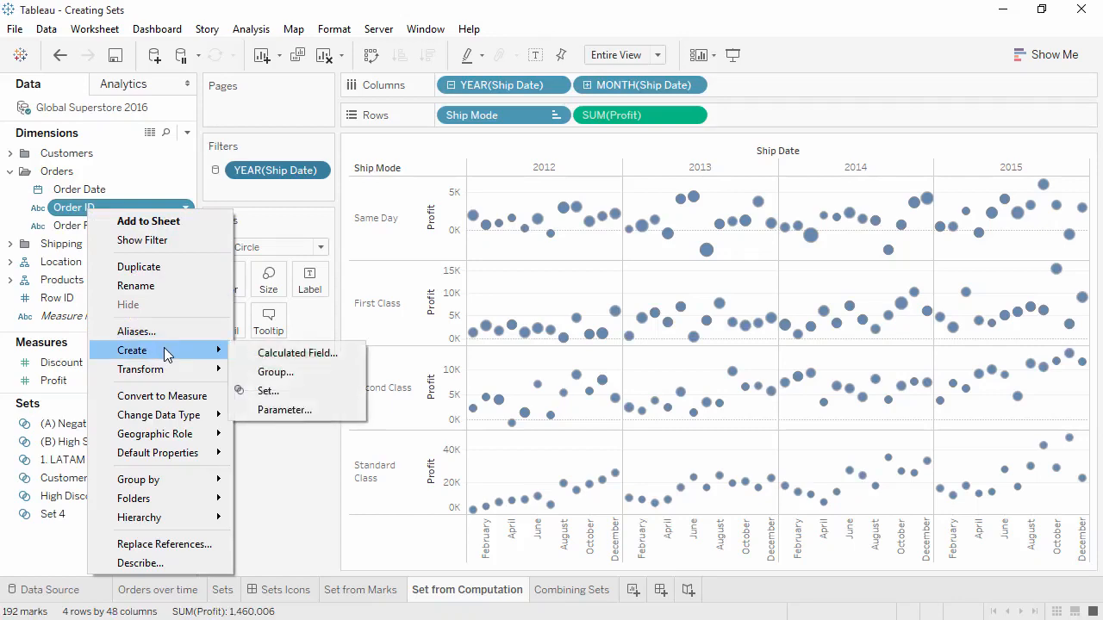
pyautogui.click(263, 390)
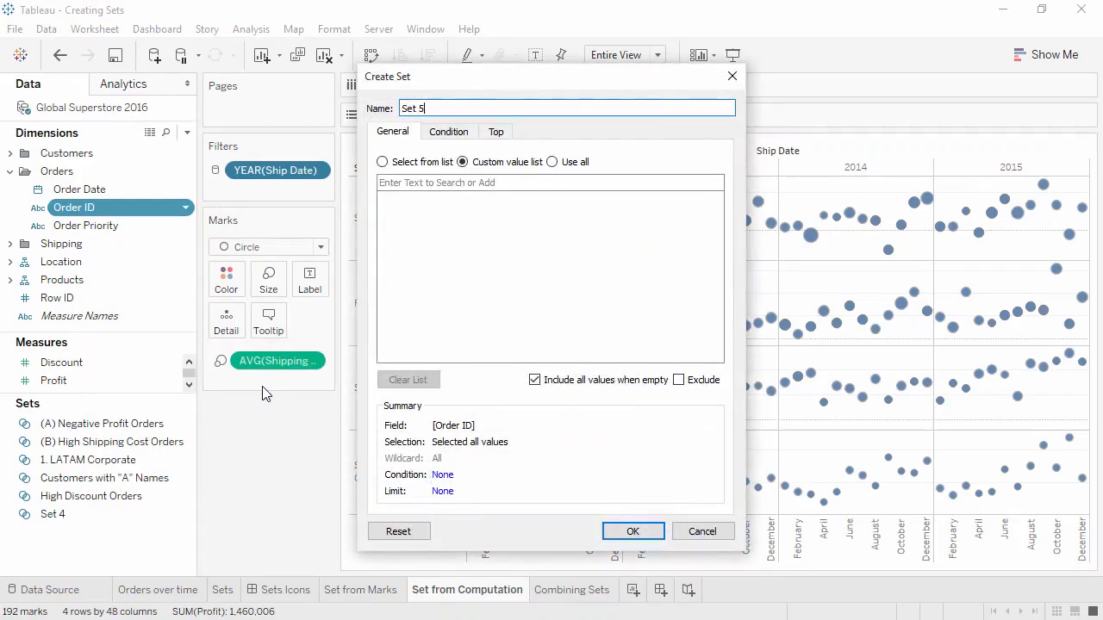
pyautogui.write('Discount >8%')
# Limit the set with a by-field condition of average Discount > 0.08, and color the marks by the set.
pyautogui.click(441, 137)
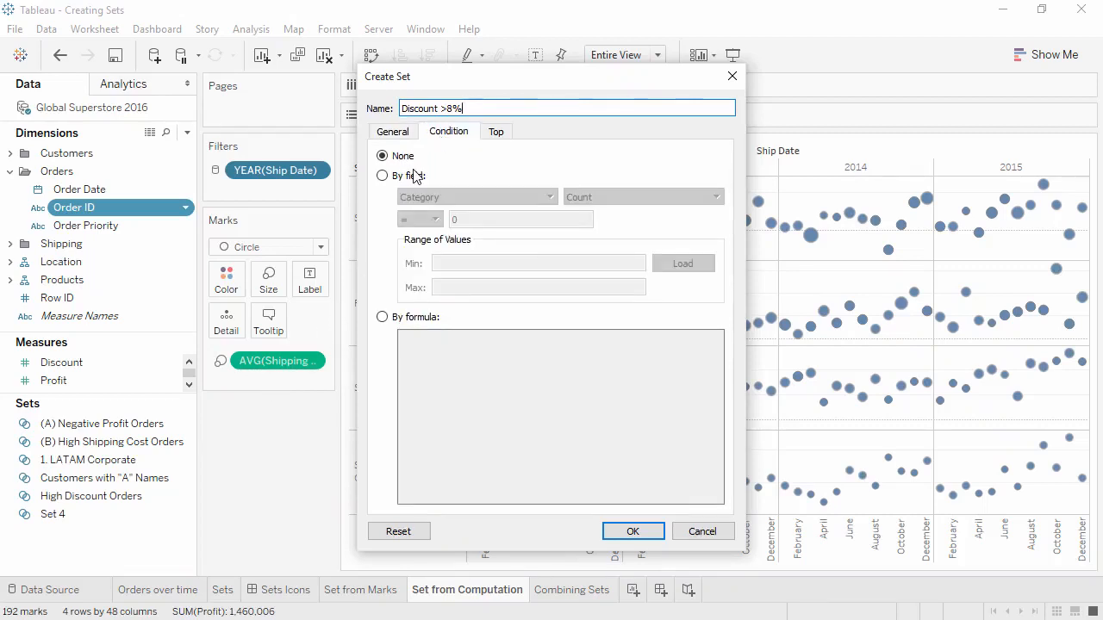
pyautogui.click(415, 175)
pyautogui.click(419, 197)
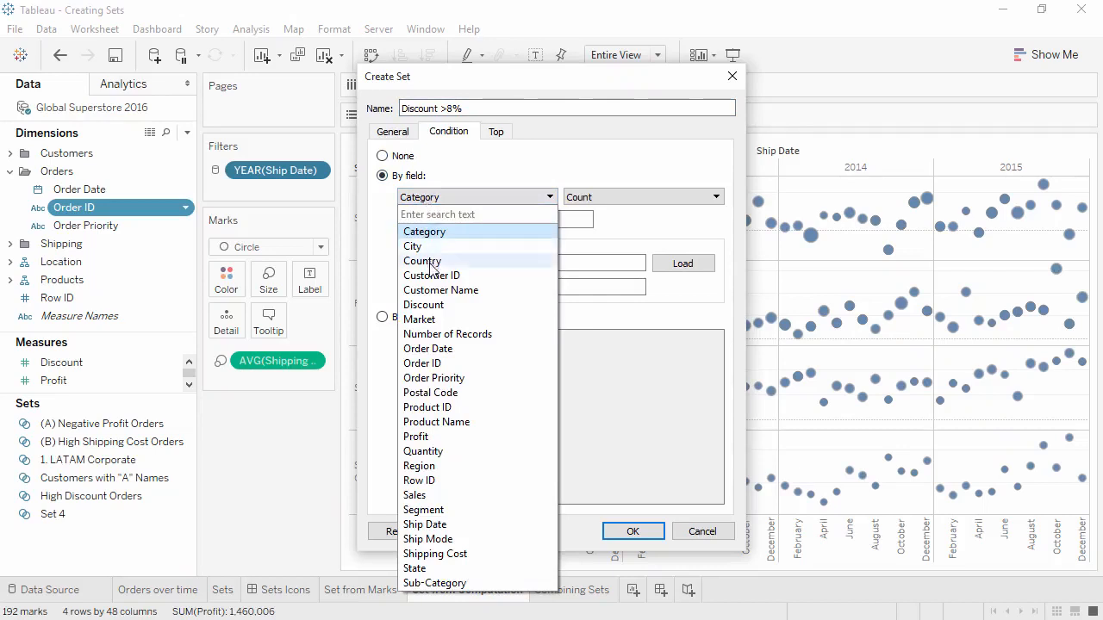
pyautogui.click(426, 305)
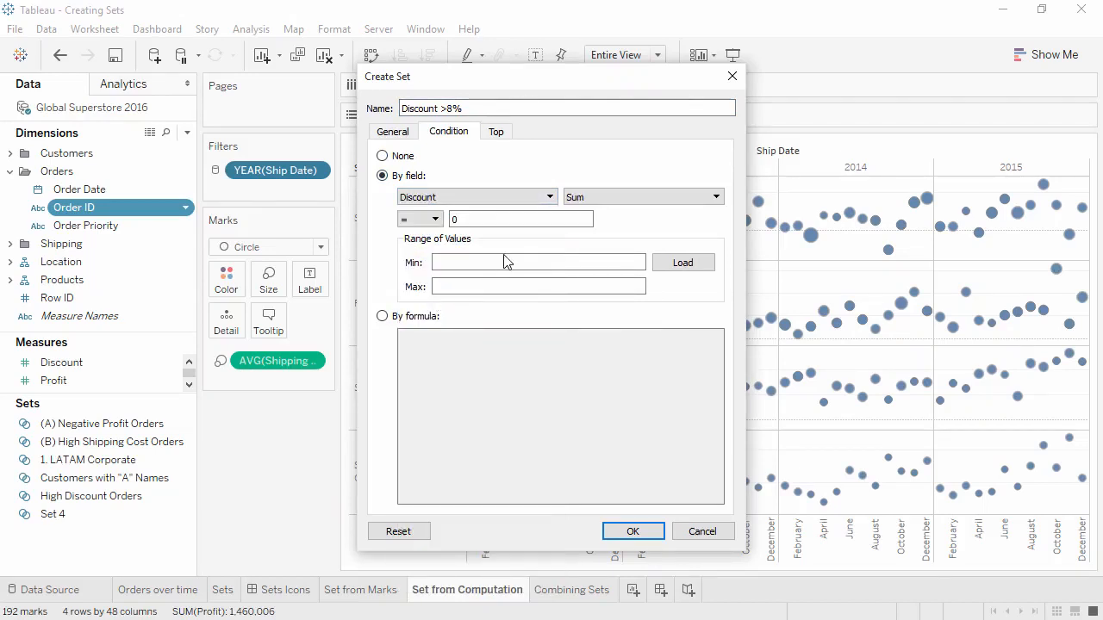
pyautogui.click(592, 199)
pyautogui.click(589, 227)
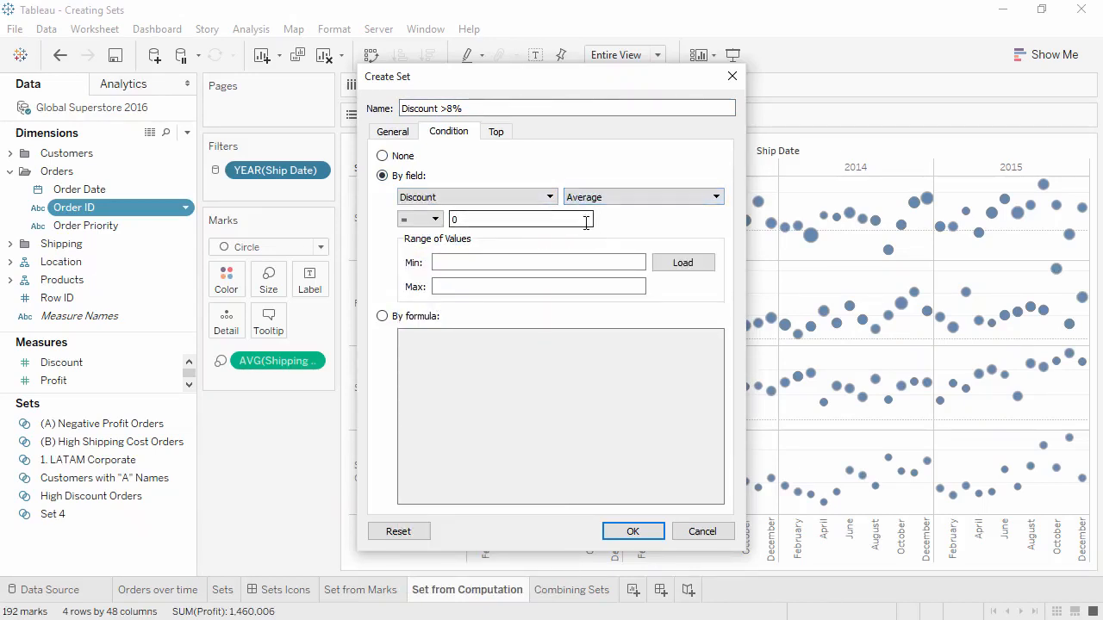
pyautogui.click(418, 222)
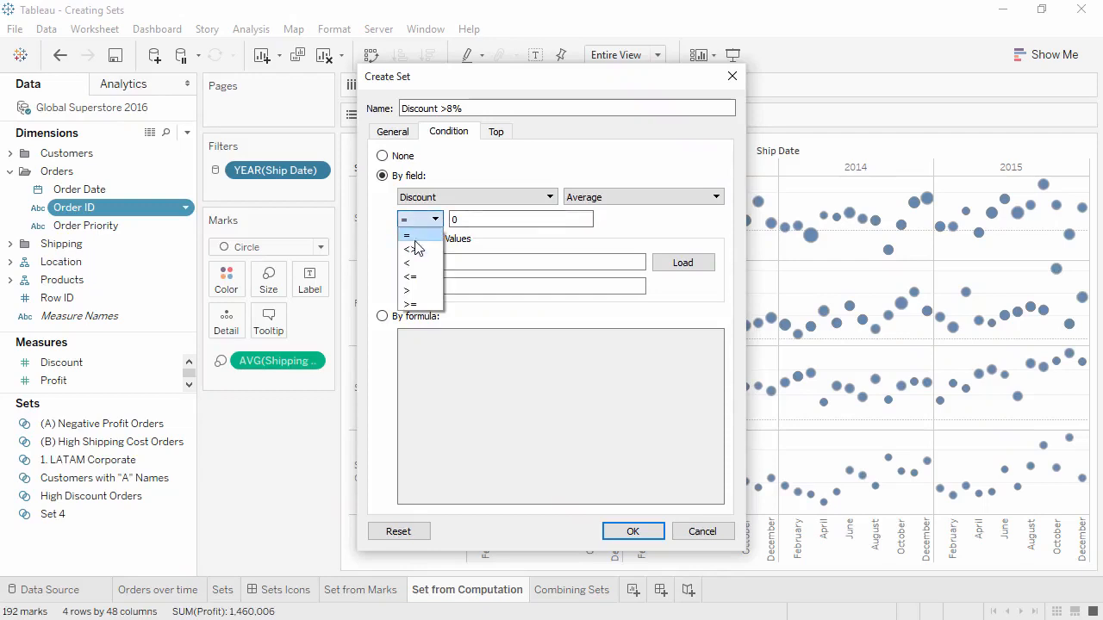
pyautogui.click(418, 293)
pyautogui.click(481, 219)
pyautogui.write('.08')
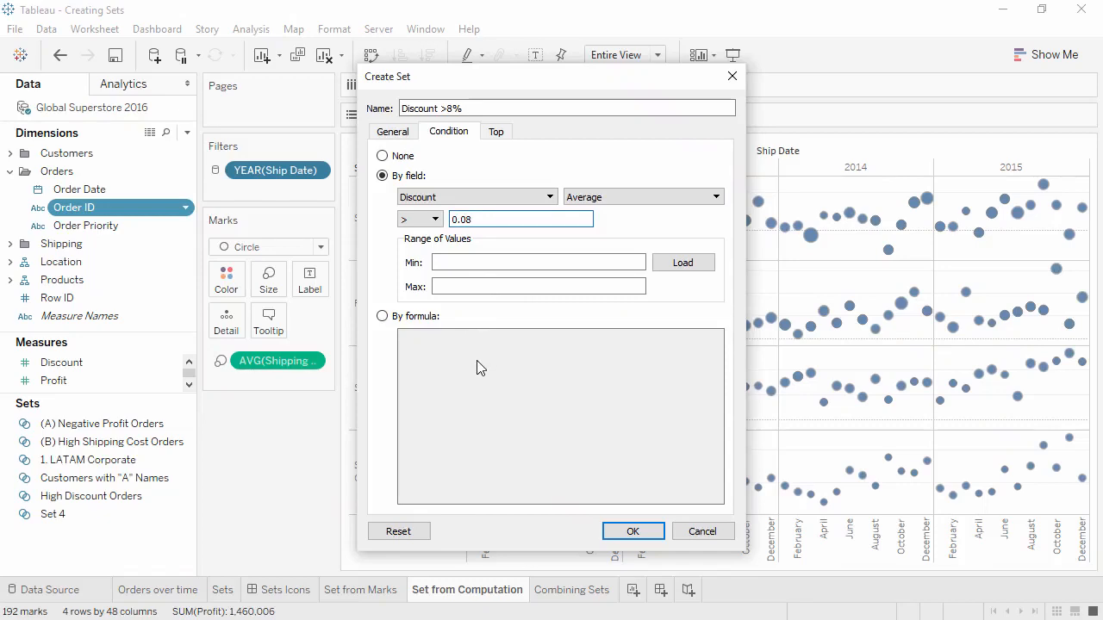
pyautogui.click(631, 531)
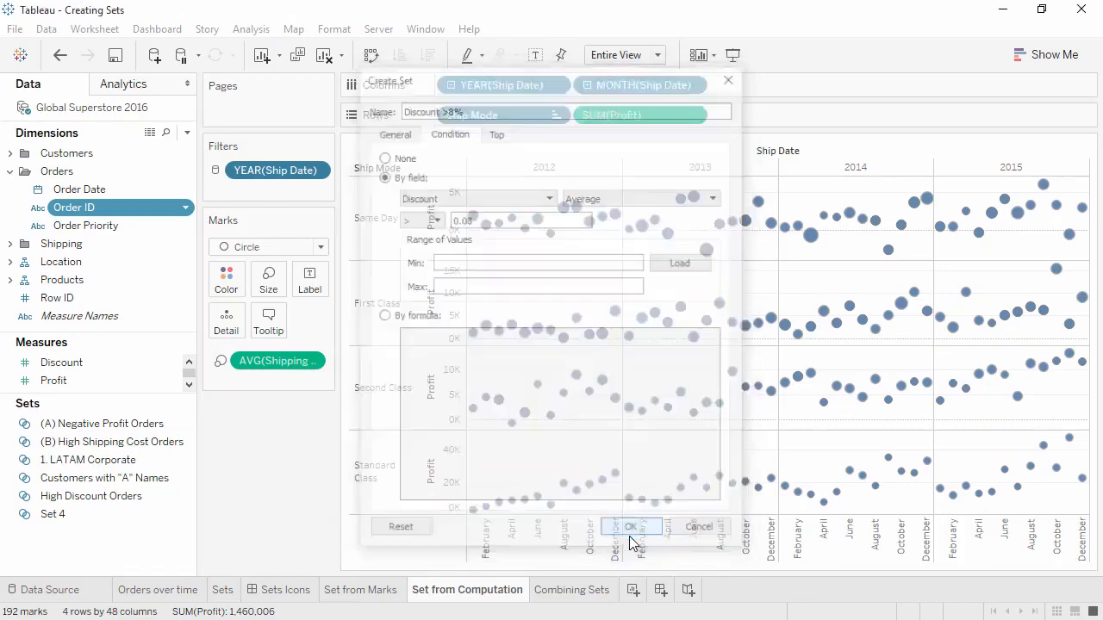
pyautogui.moveTo(152, 498); pyautogui.dragTo(238, 290)
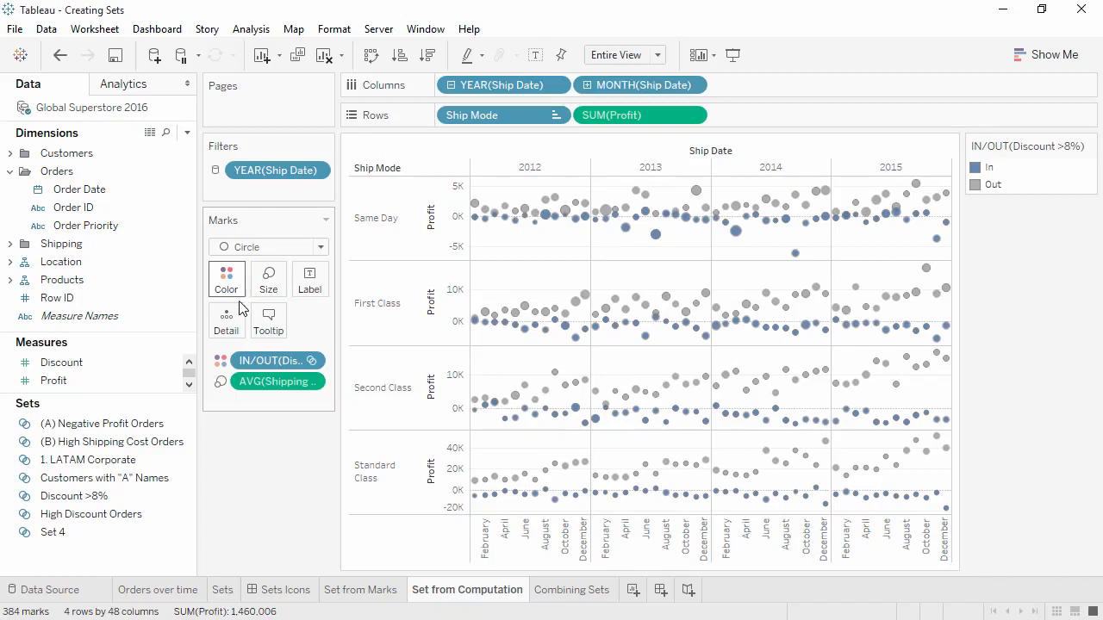
# On the Combining Sets sheet, start a combined set from (A) Negative Profit Orders and name it Combined Set.
pyautogui.click(548, 594)
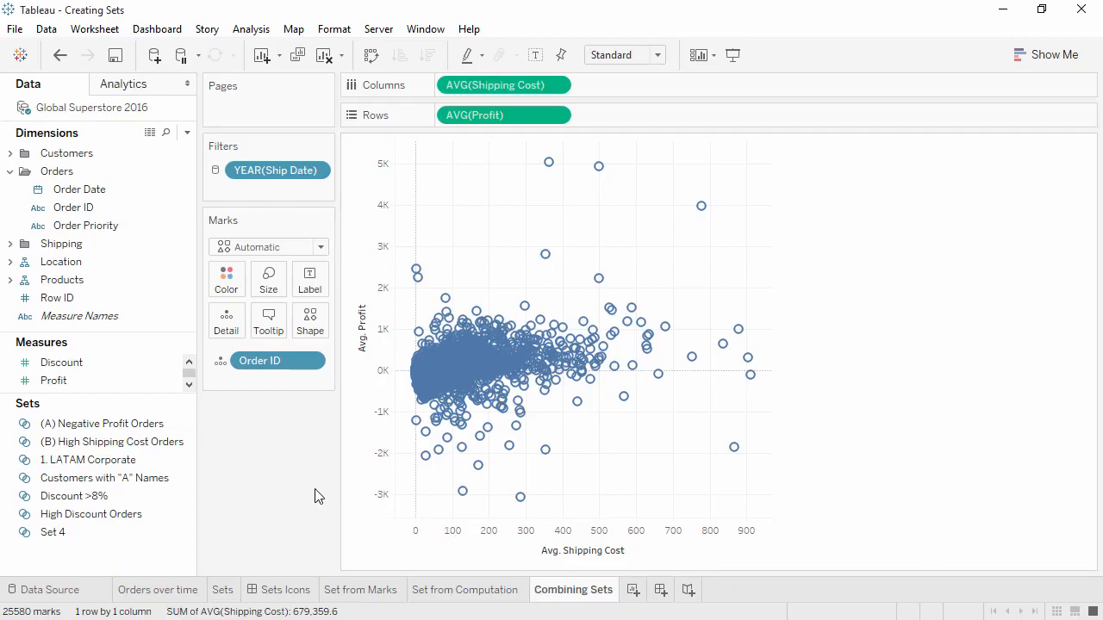
pyautogui.click(153, 425)
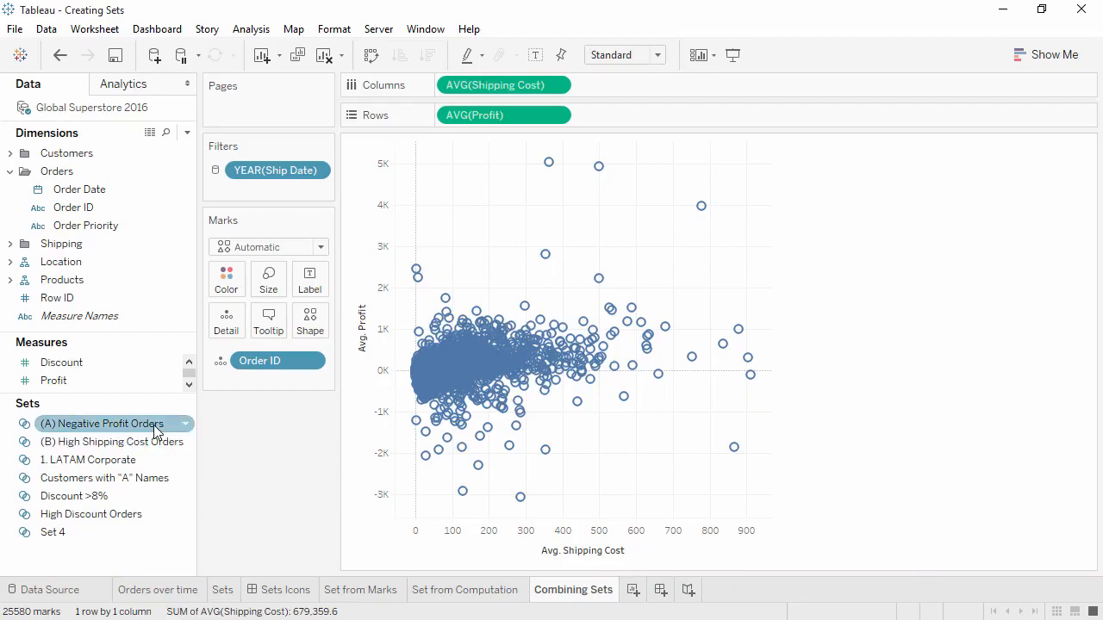
pyautogui.rightClick(153, 425)
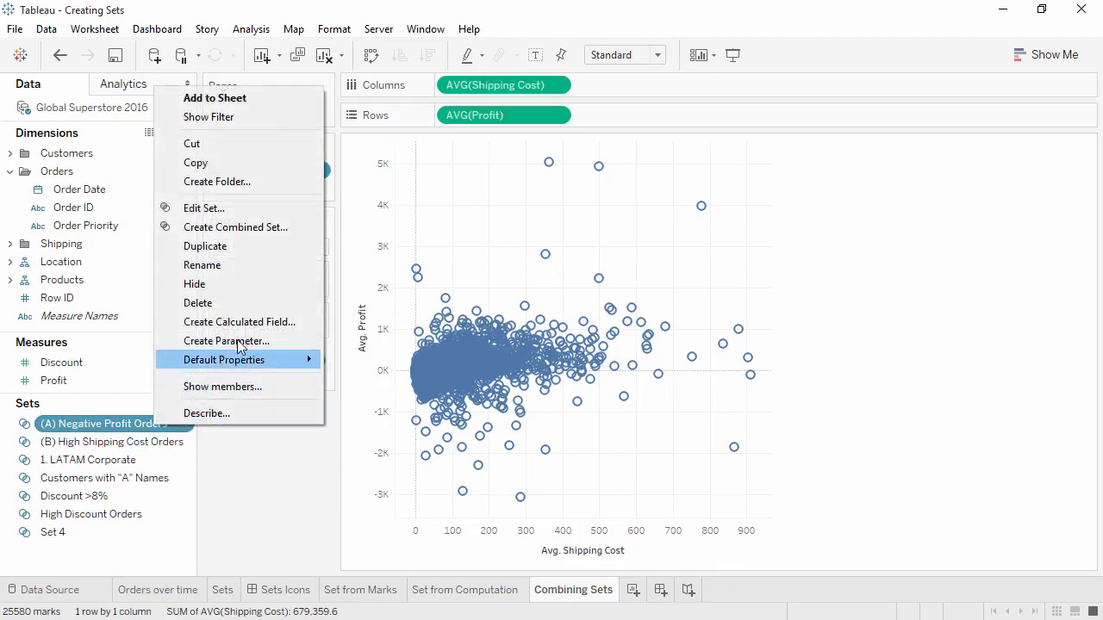
pyautogui.click(240, 227)
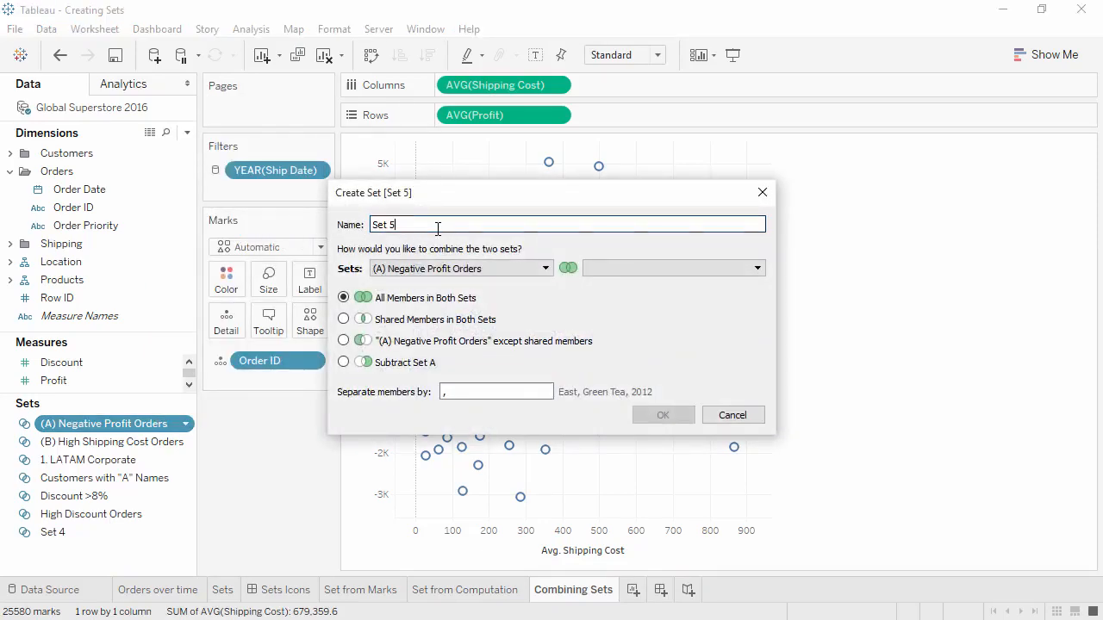
pyautogui.moveTo(436, 229); pyautogui.dragTo(364, 230)
pyautogui.write('Combined Set')
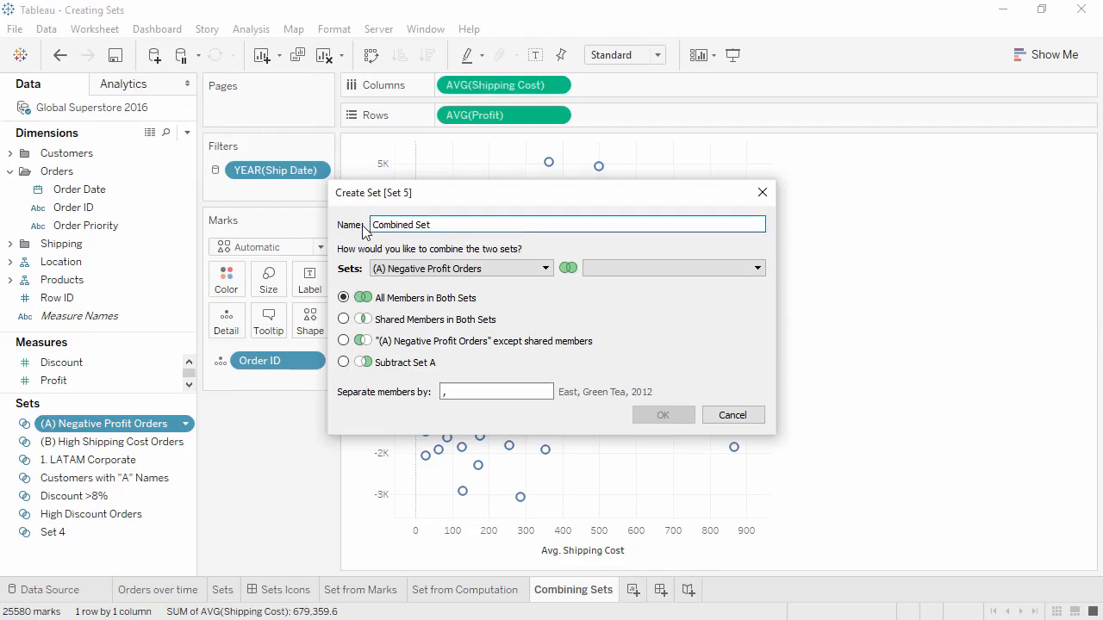
# Combine it with (B) High Shipping Cost Orders, keeping only the (A) Negative Profit Orders members except shared ones, and create the set.
pyautogui.click(610, 270)
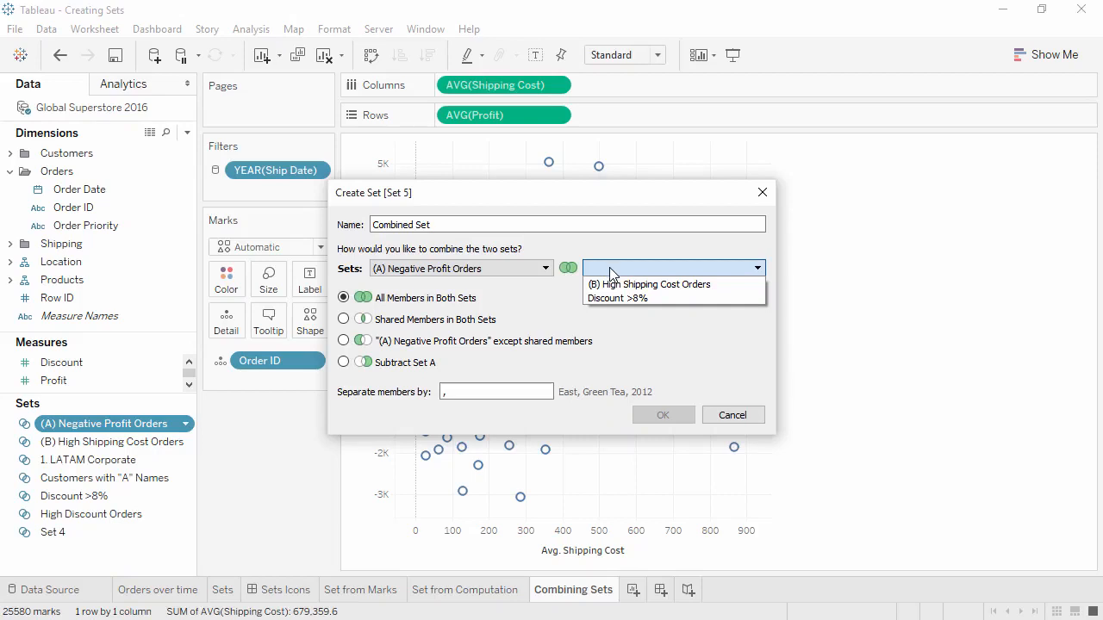
pyautogui.click(610, 285)
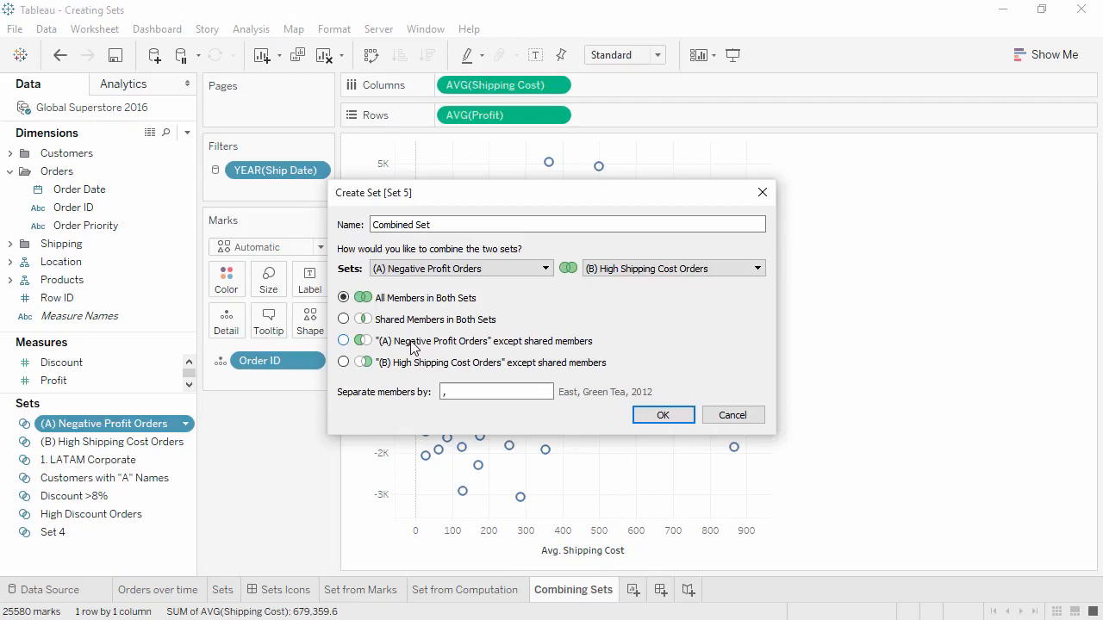
pyautogui.click(344, 340)
pyautogui.click(648, 414)
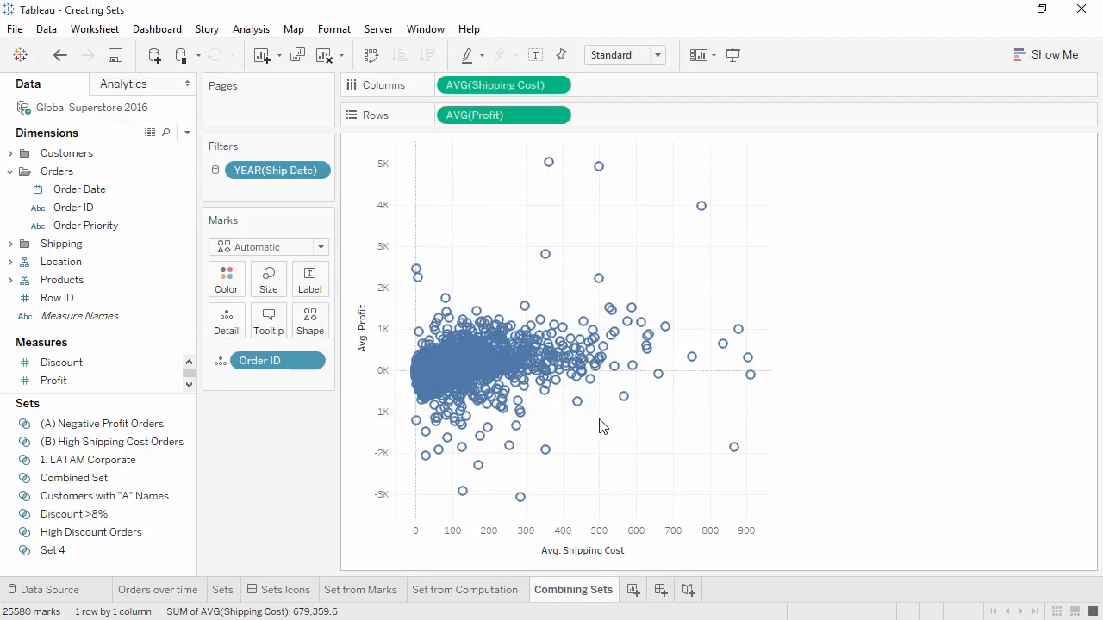
# Color the scatter plot marks by Combined Set.
pyautogui.click(136, 484)
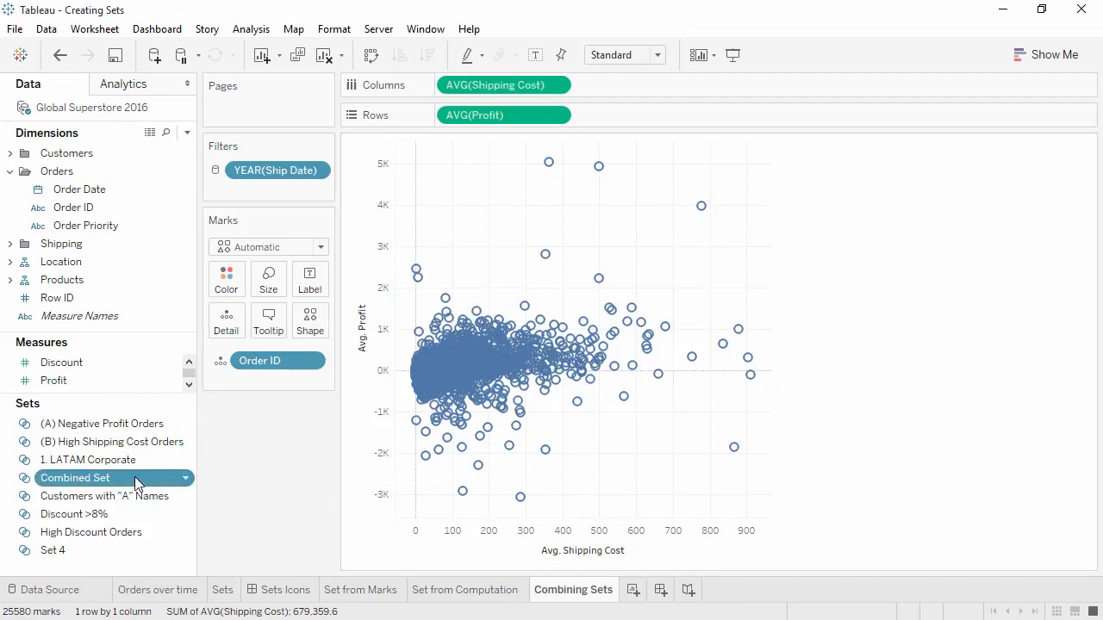
pyautogui.moveTo(137, 485); pyautogui.dragTo(223, 282)
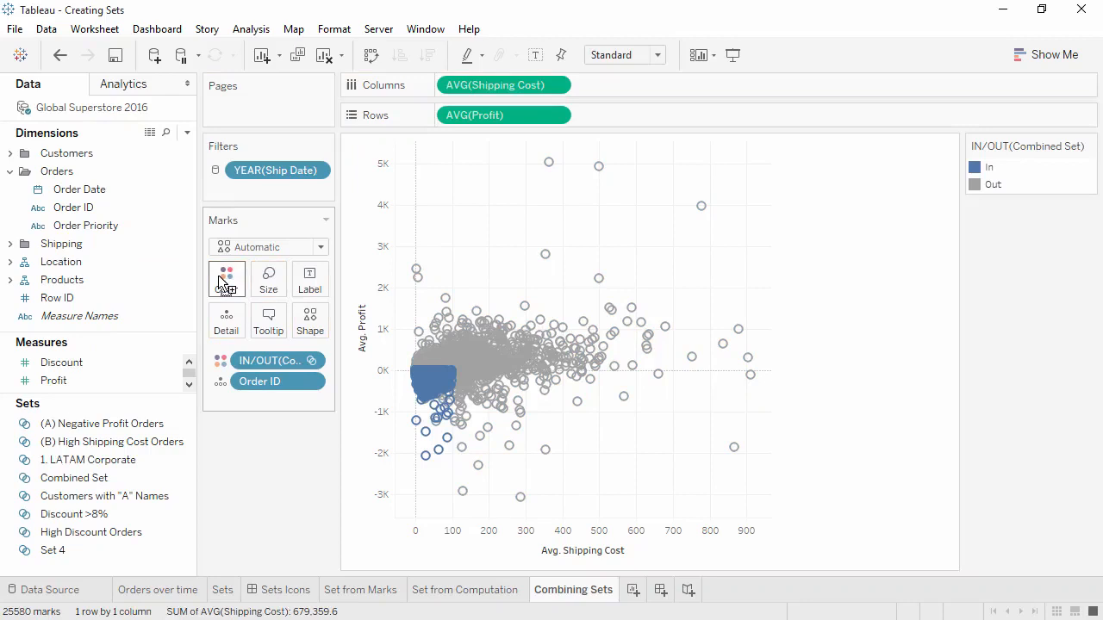